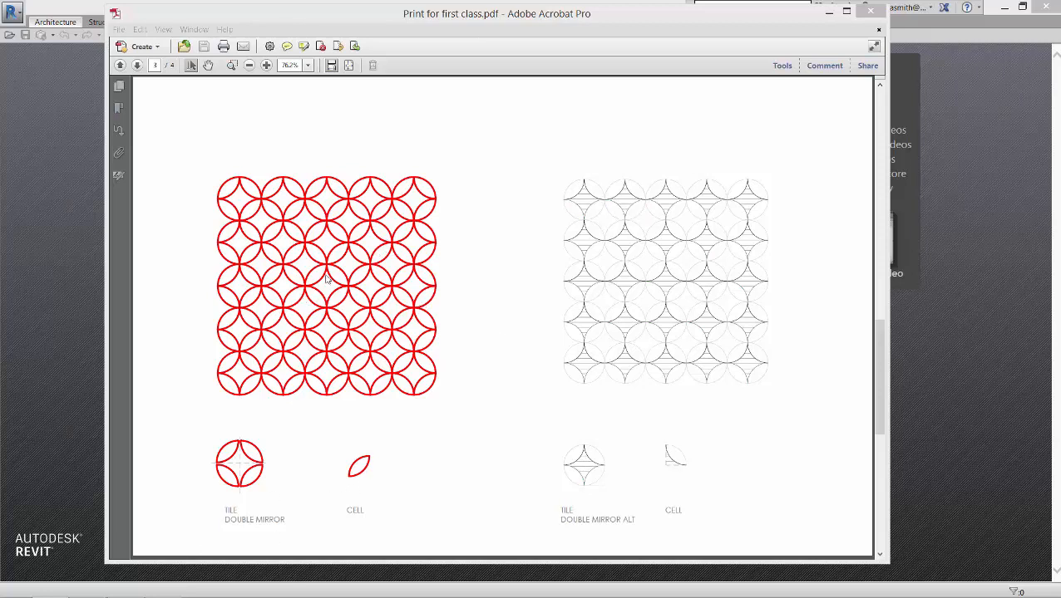
- Open the recent Lecture_Analysis project in Revit and display its Pattern floor plan
left_click(577, 35)
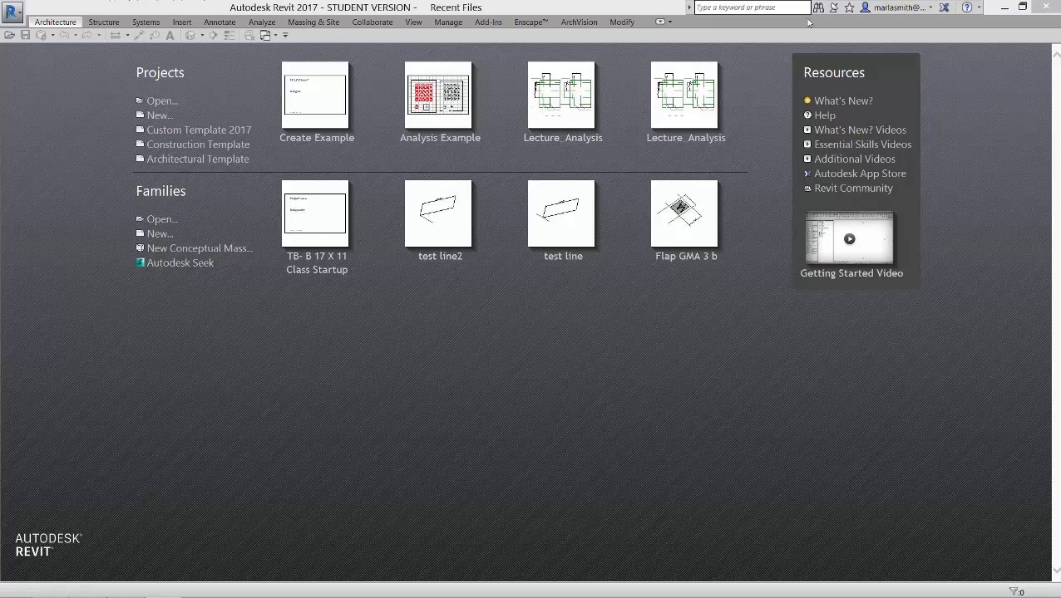
left_click(567, 147)
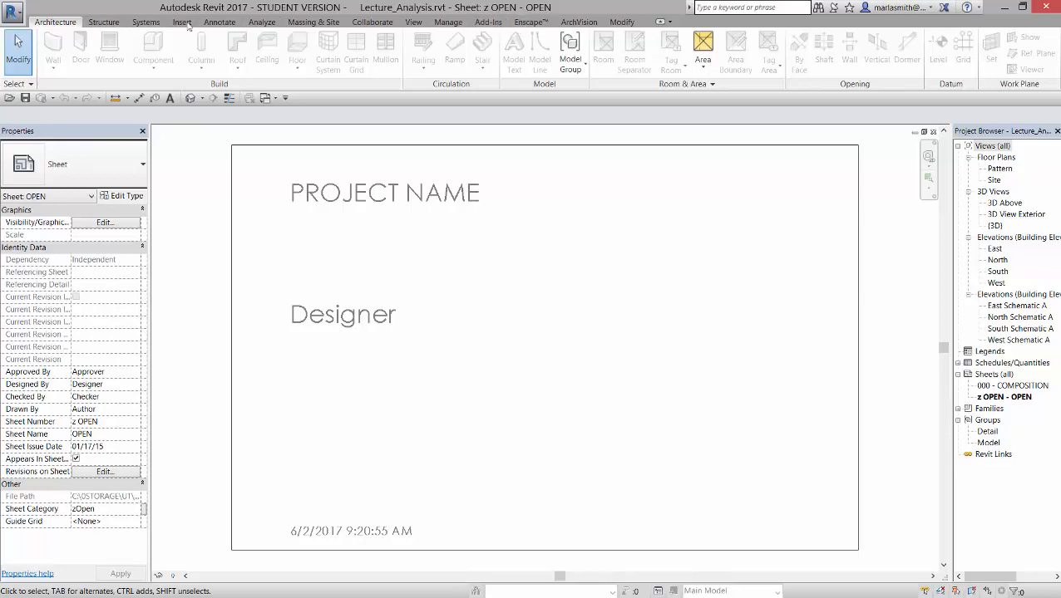
left_click(56, 22)
double_click(1000, 169)
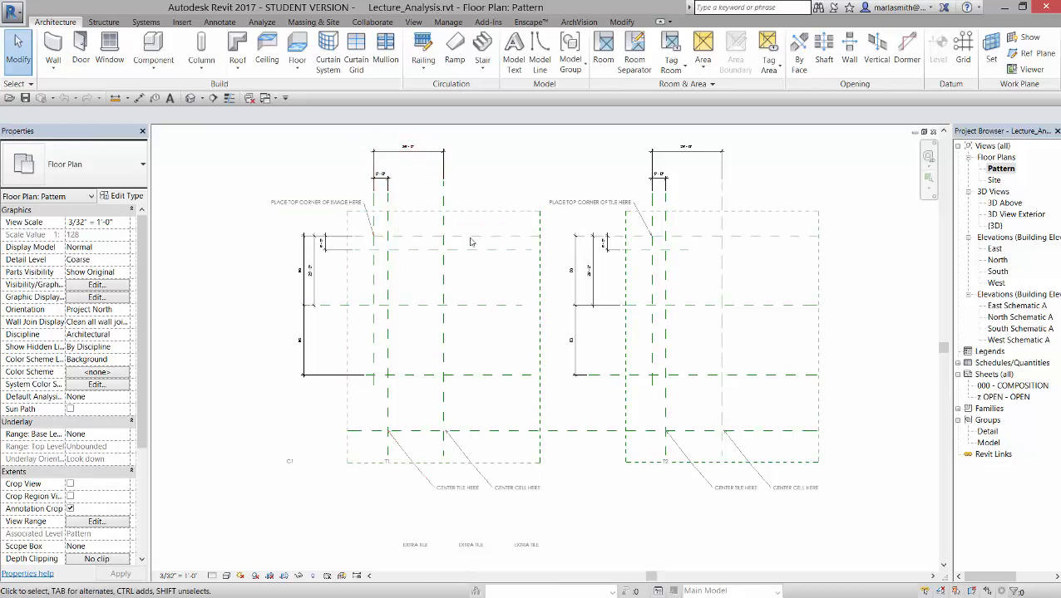
scroll(439, 273, "up", 2)
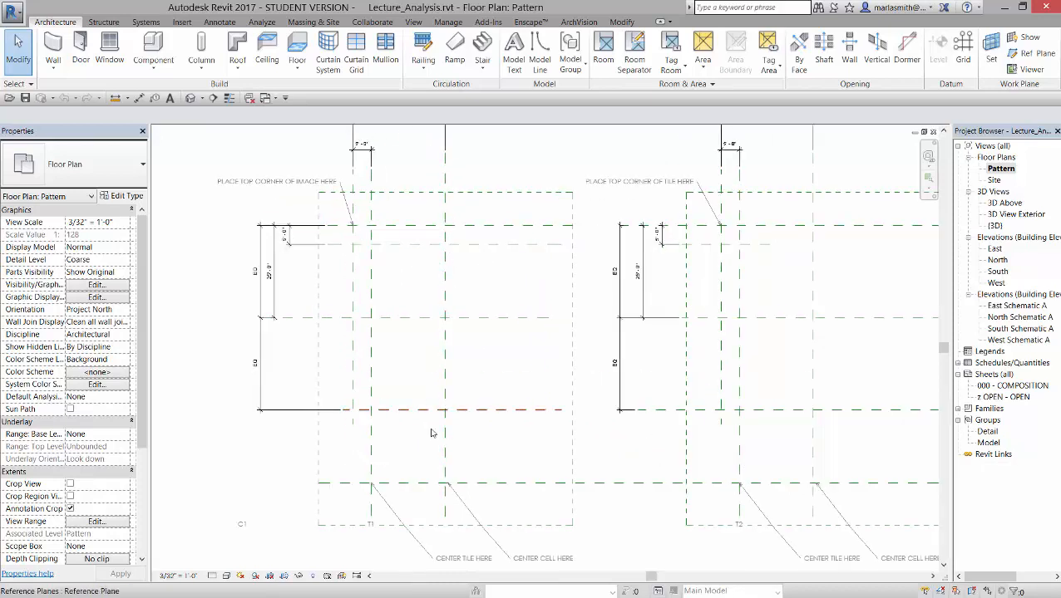
scroll(469, 322, "down", 2)
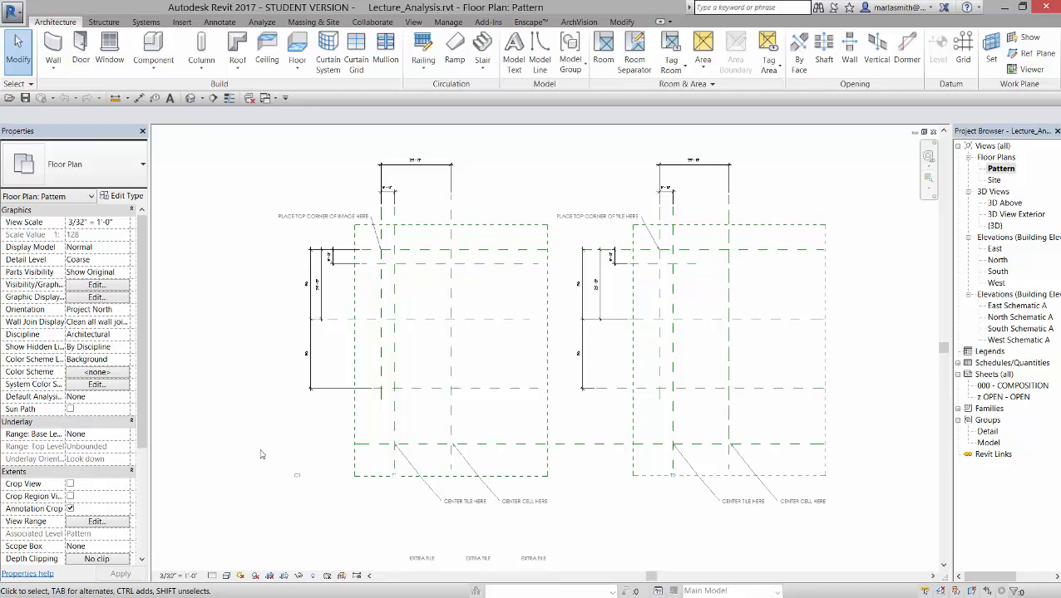
- Start an image import and browse to the Options folder through UT, S2017, Docs, Assignments, A1 and Images
left_click(182, 23)
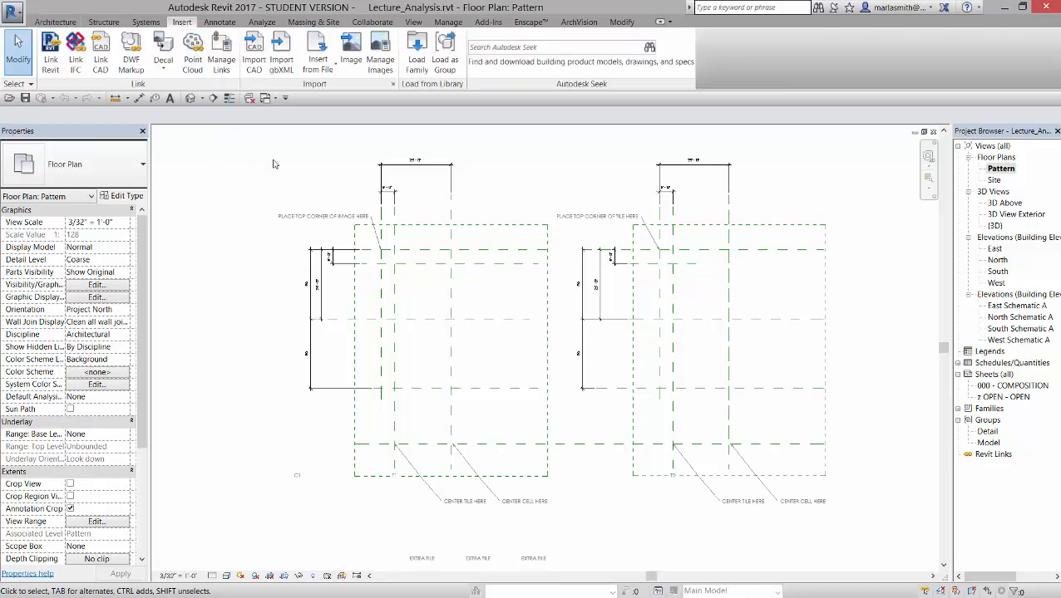
left_click(357, 58)
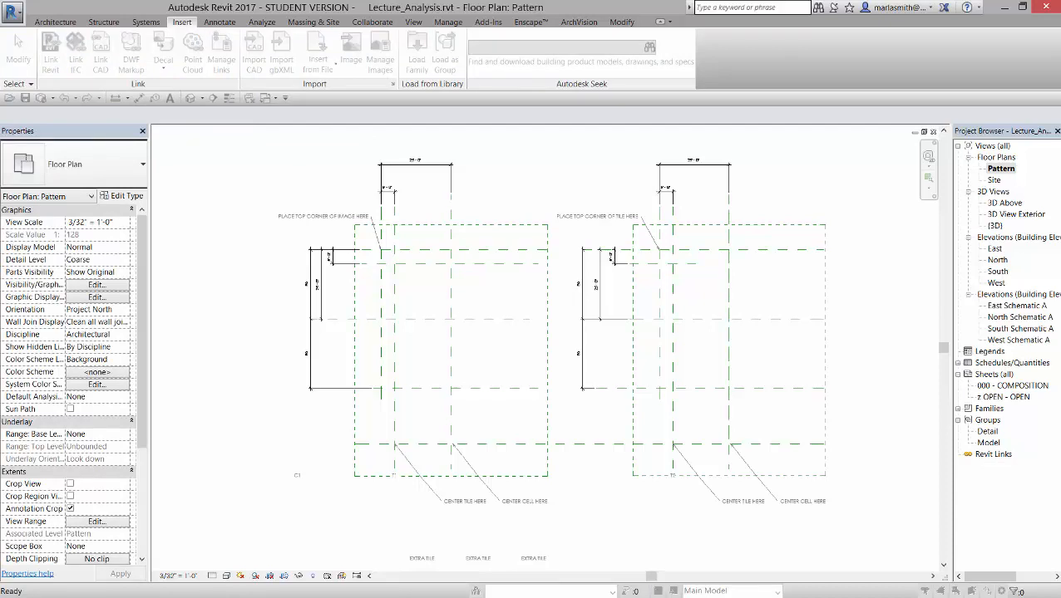
left_click_drag(1060, 166, 443, 174)
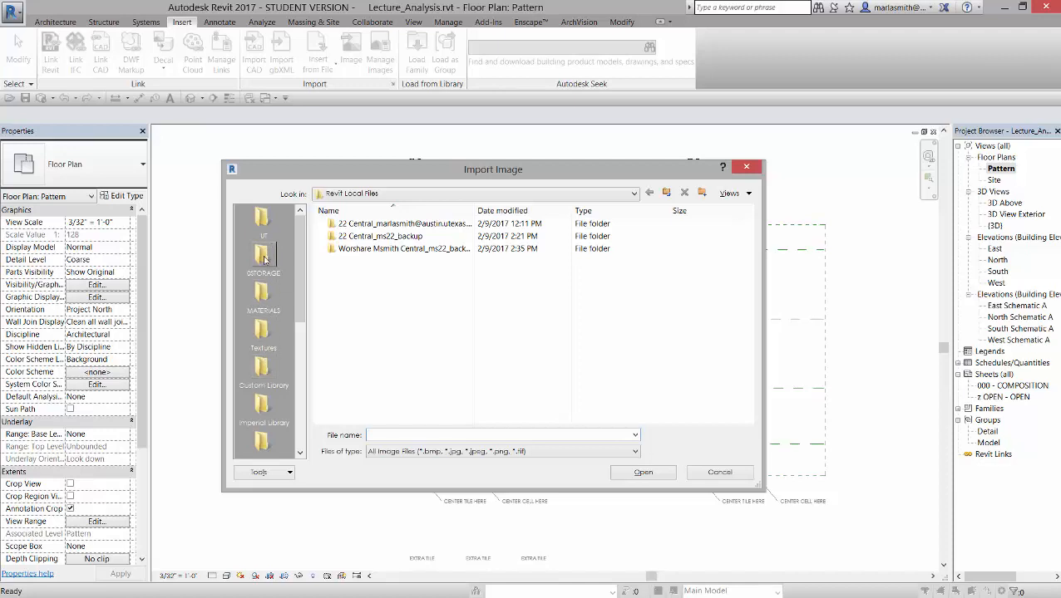
left_click(262, 218)
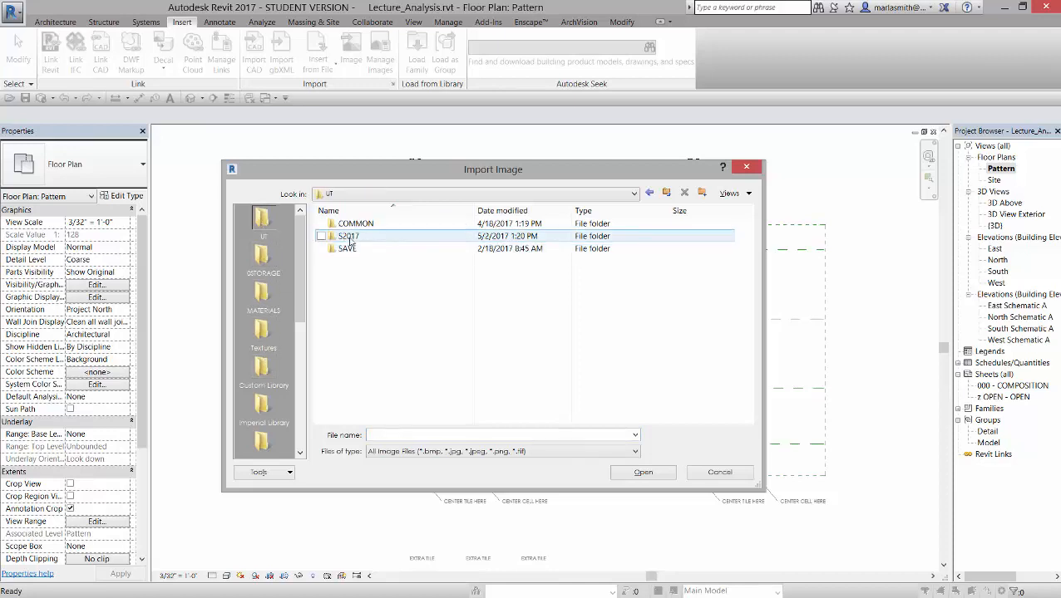
left_click(349, 236)
double_click(349, 237)
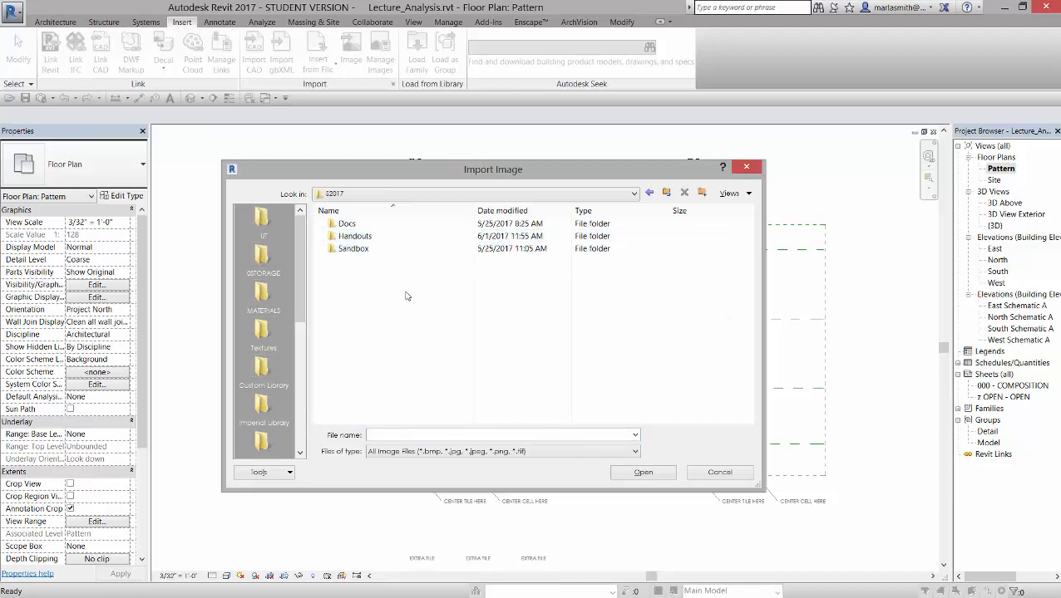
double_click(346, 223)
double_click(356, 224)
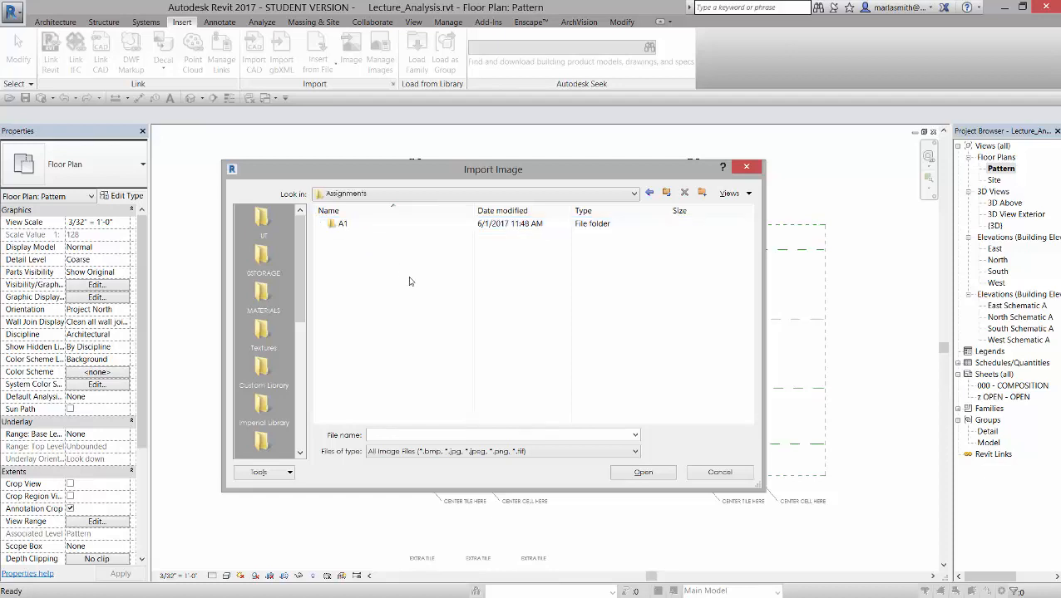
double_click(342, 225)
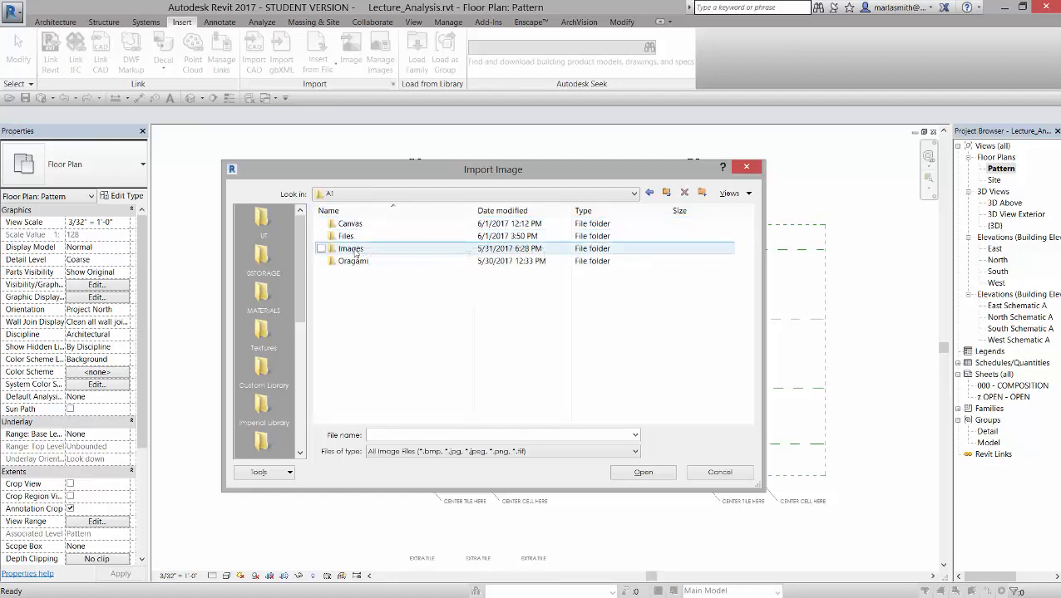
double_click(350, 248)
double_click(349, 223)
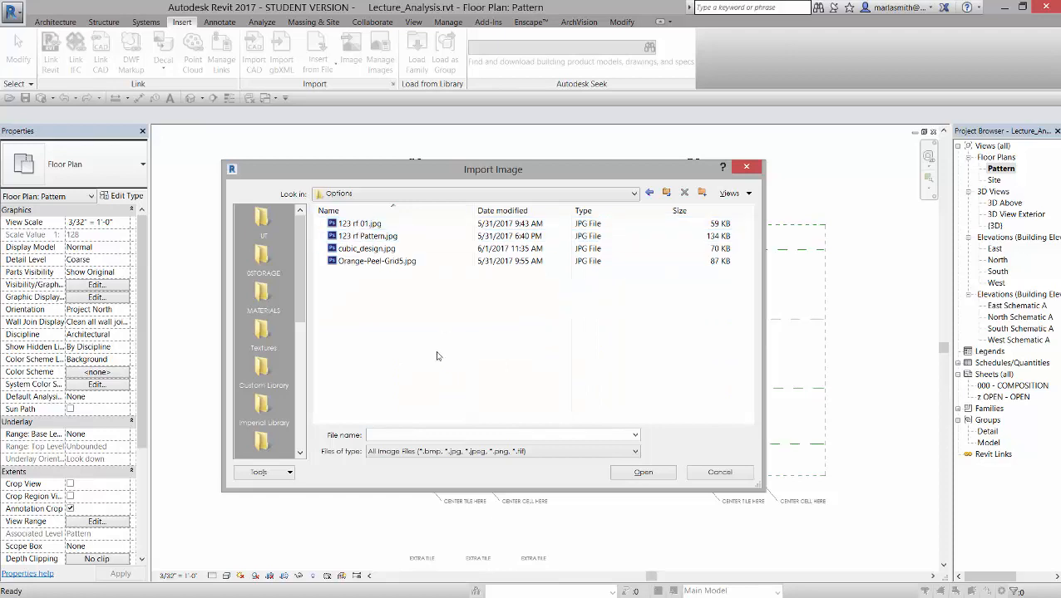
- Import Orange-Peel-Grid5.jpg and place it inside the first pattern frame, near the crossing of the central reference planes
left_click(375, 261)
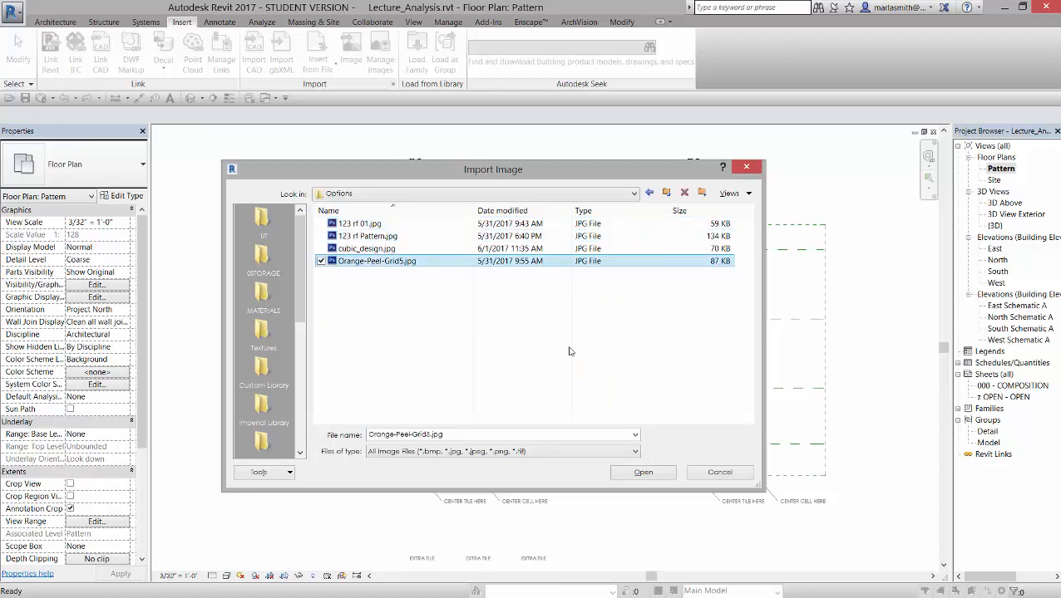
left_click(643, 473)
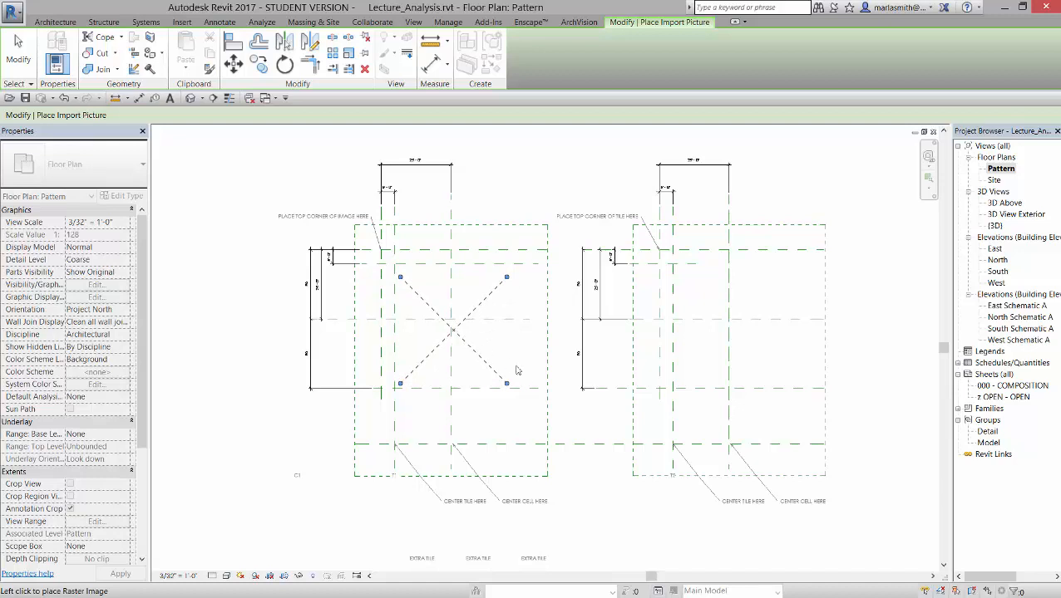
left_click(457, 334)
- Set the width of the placed pattern image to 50' 0"
scroll(459, 333, "up", 3)
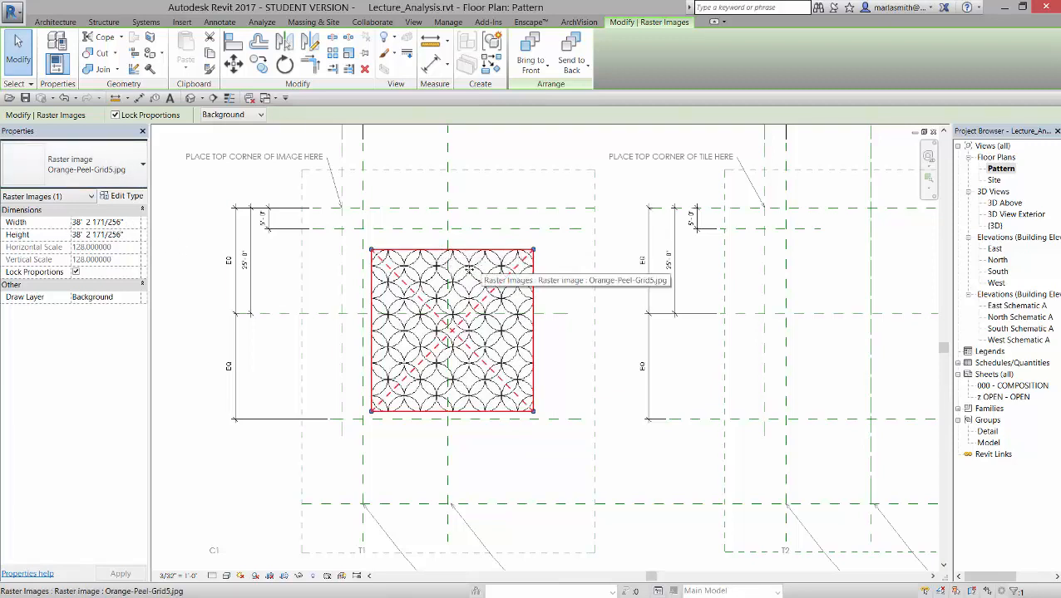
left_click(127, 224)
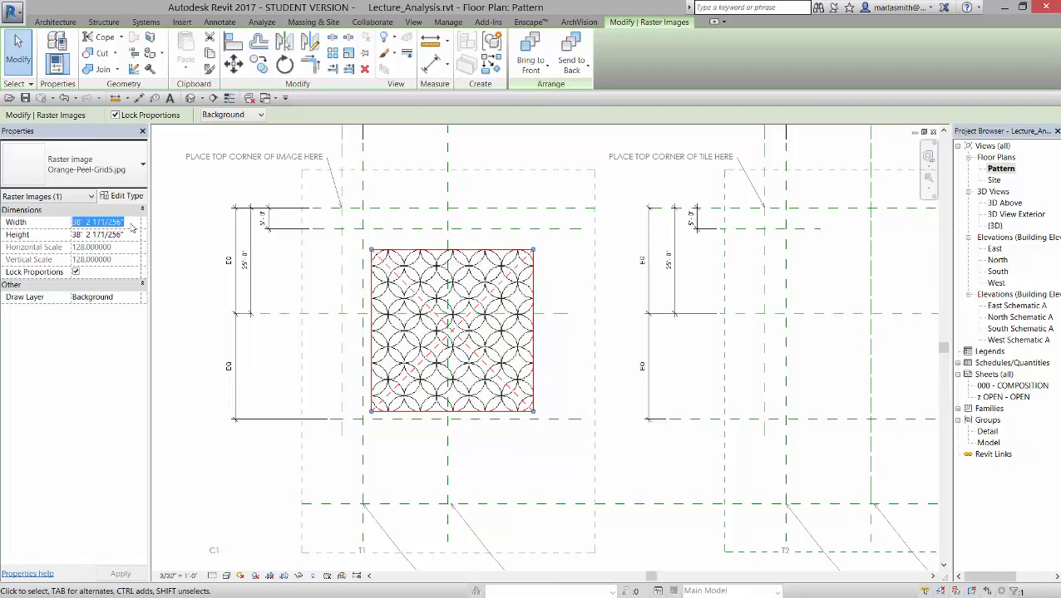
type("50' 0")
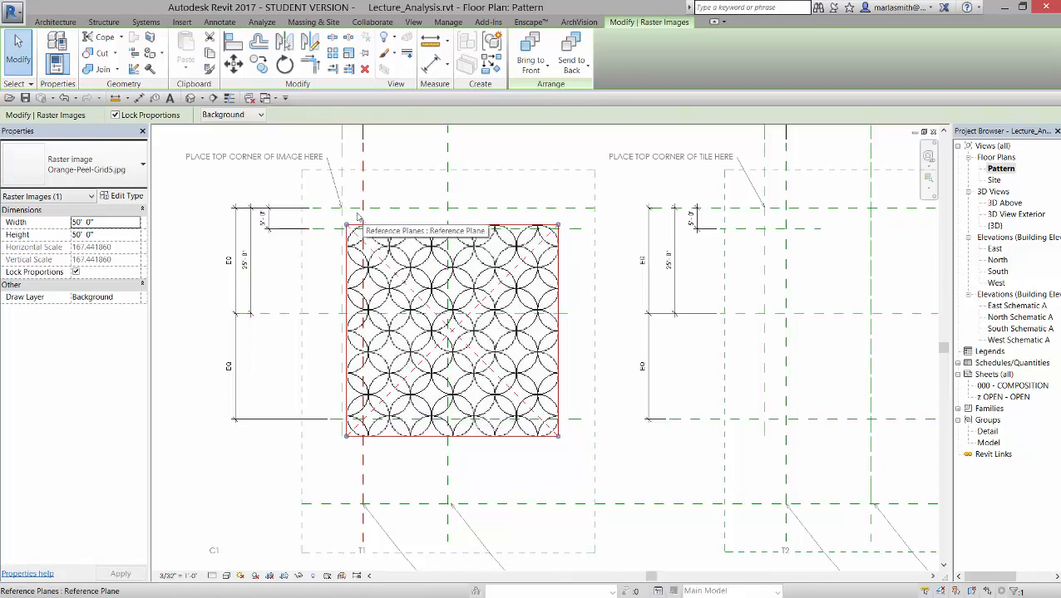
scroll(347, 214, "up", 3)
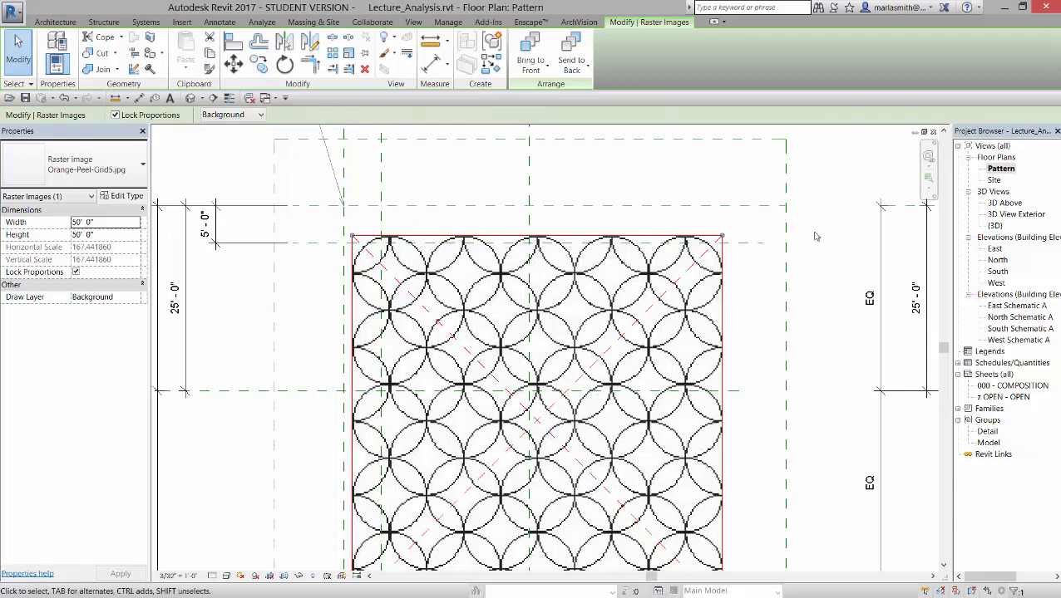
key("Escape")
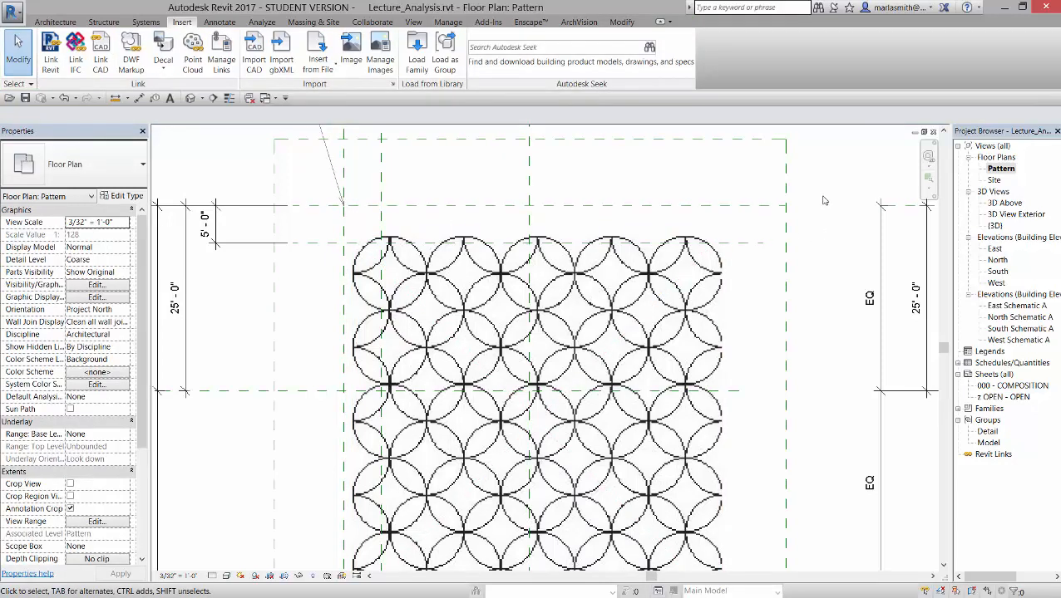
- Nudge the pattern image freehand slightly toward the upper reference plane, then deselect it
left_click(689, 268)
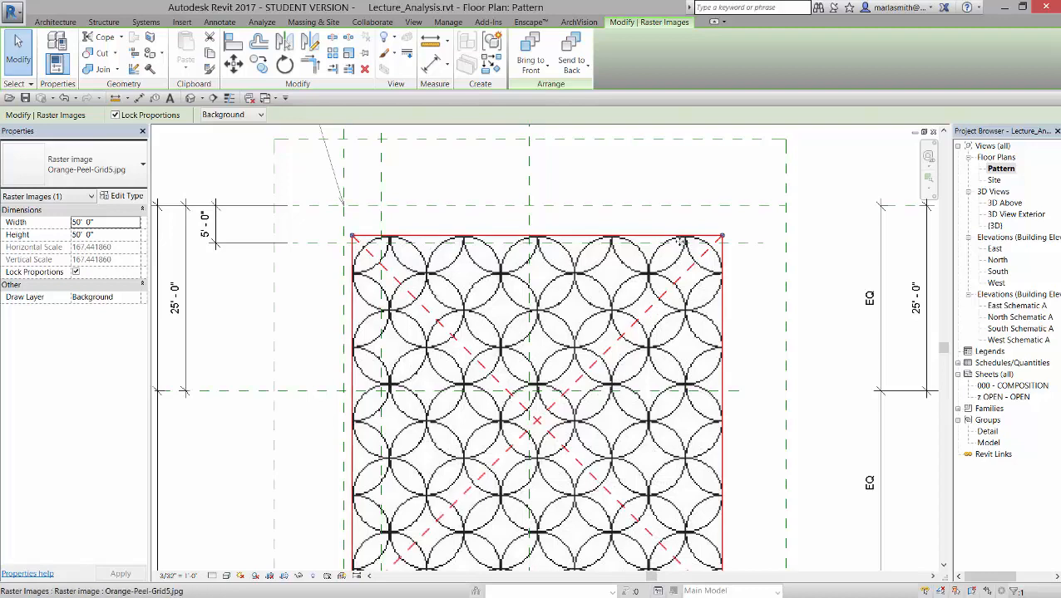
mouse_move(680, 236)
left_mouse_down()
mouse_move(702, 226)
mouse_move(698, 199)
mouse_move(582, 249)
mouse_move(690, 226)
mouse_move(695, 201)
mouse_move(627, 206)
mouse_move(650, 206)
mouse_move(643, 224)
mouse_move(683, 228)
left_mouse_up()
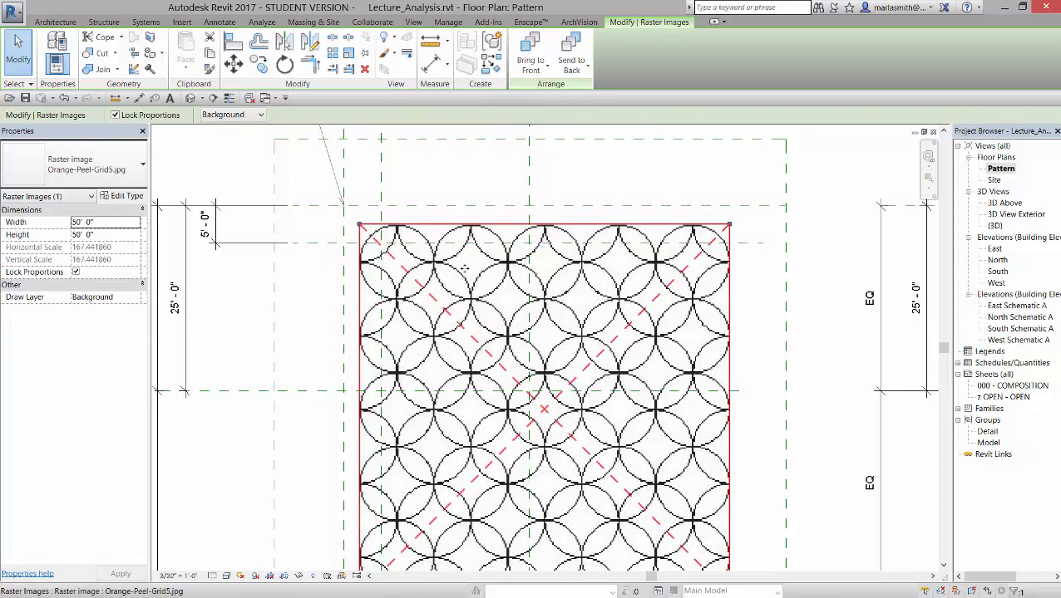
key("Escape")
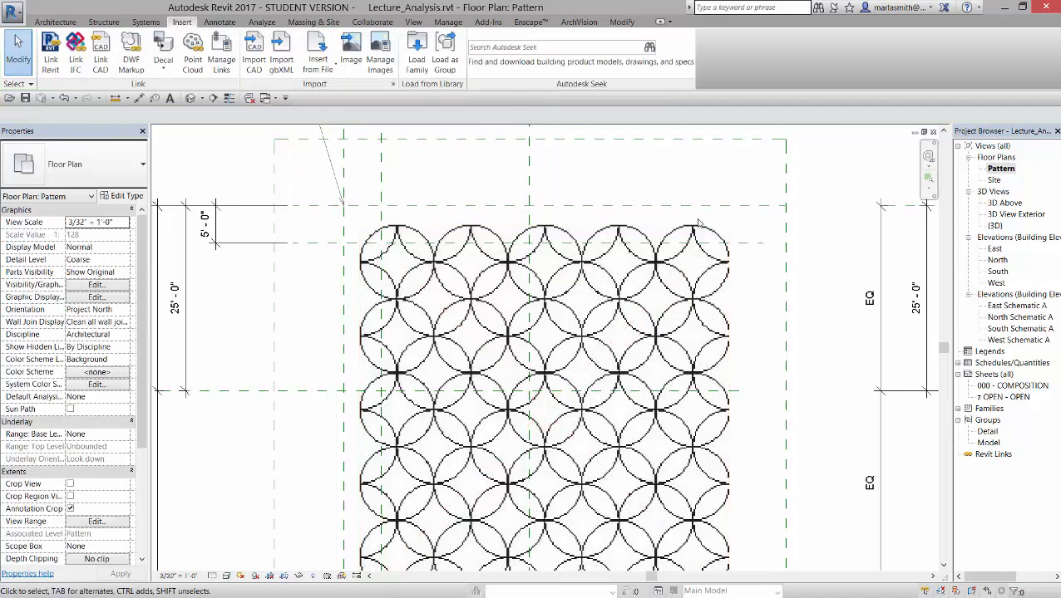
left_click(693, 235)
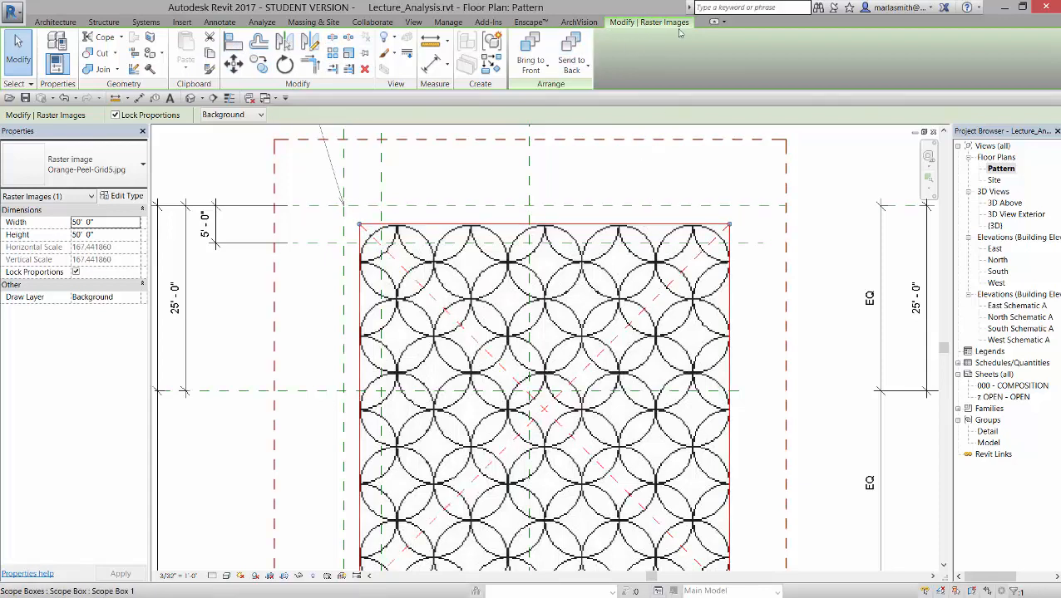
left_click(860, 165)
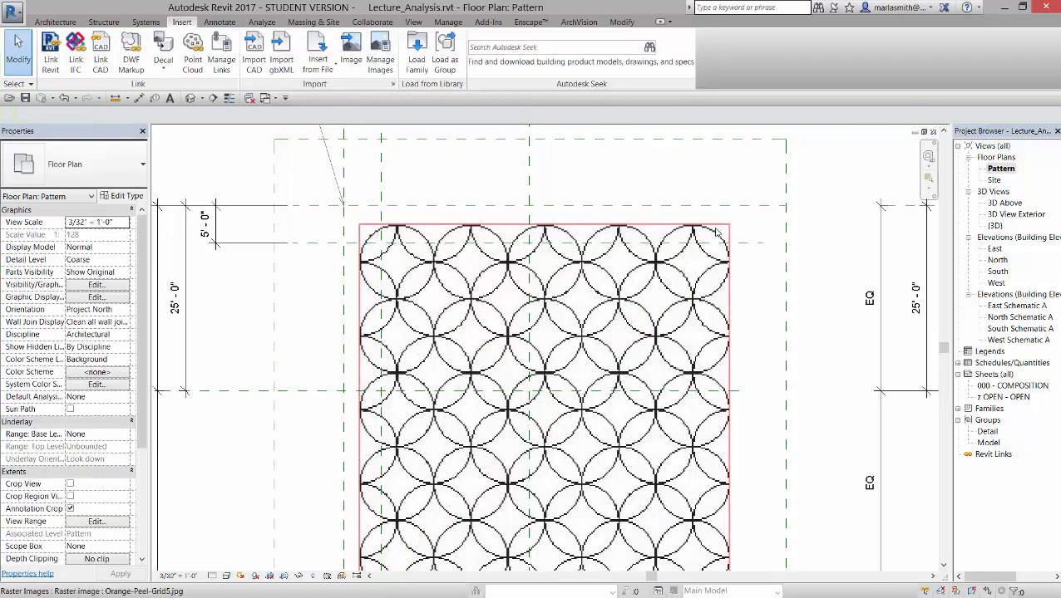
- Move the image's top-left corner onto the reference plane crossing marked PLACE TOP CORNER OF IMAGE HERE, using the Intersections snap override
left_click(716, 234)
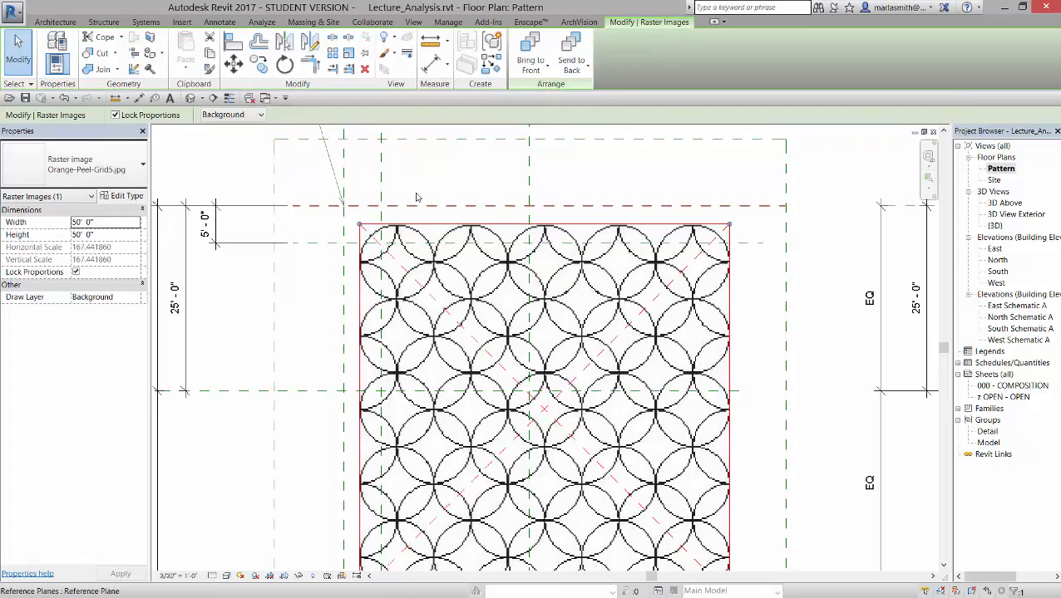
left_click(234, 64)
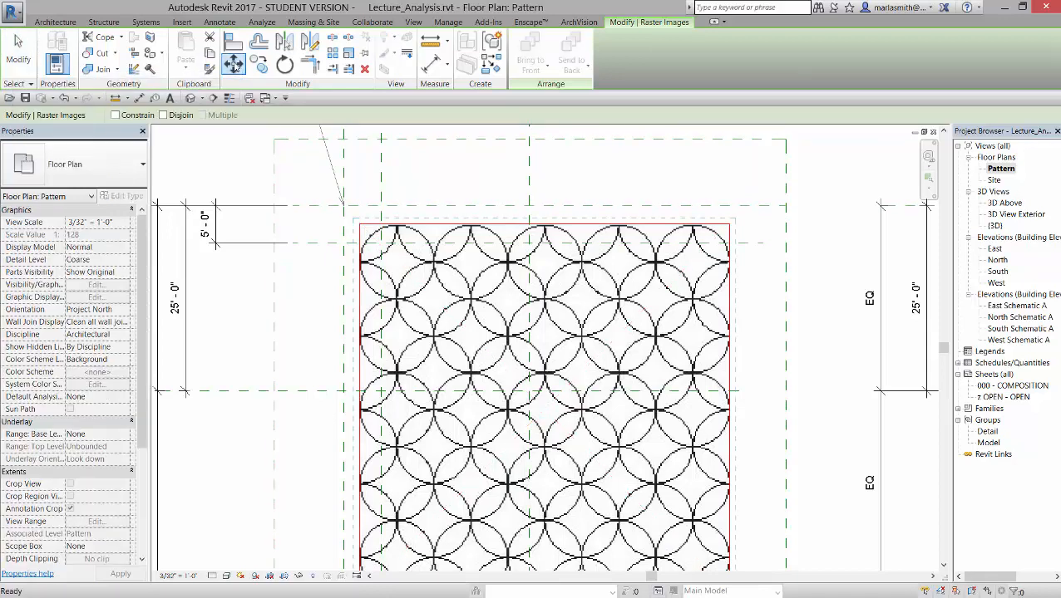
left_click(359, 226)
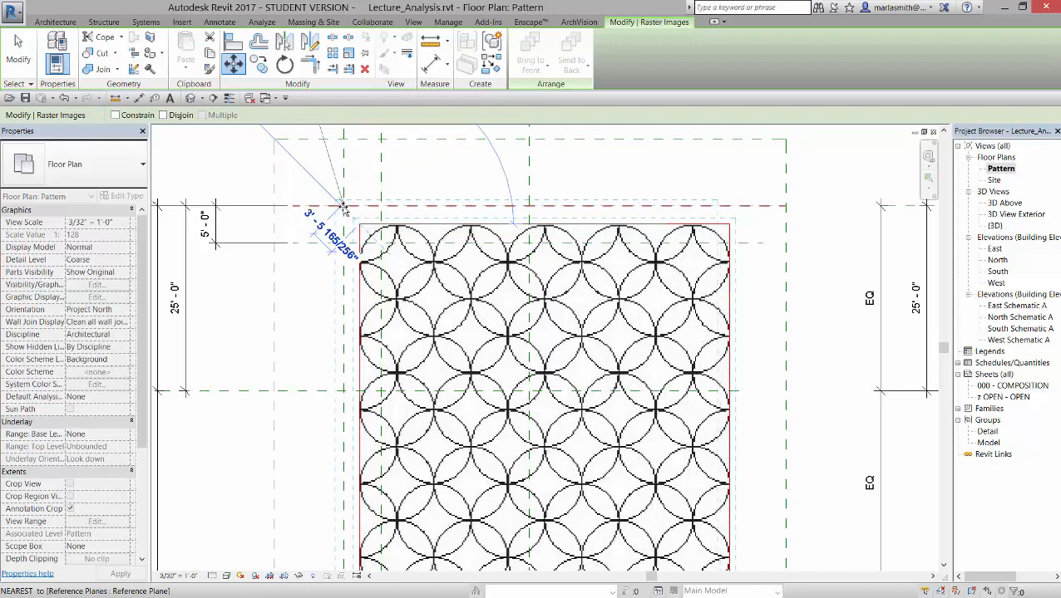
scroll(350, 207, "up", 4)
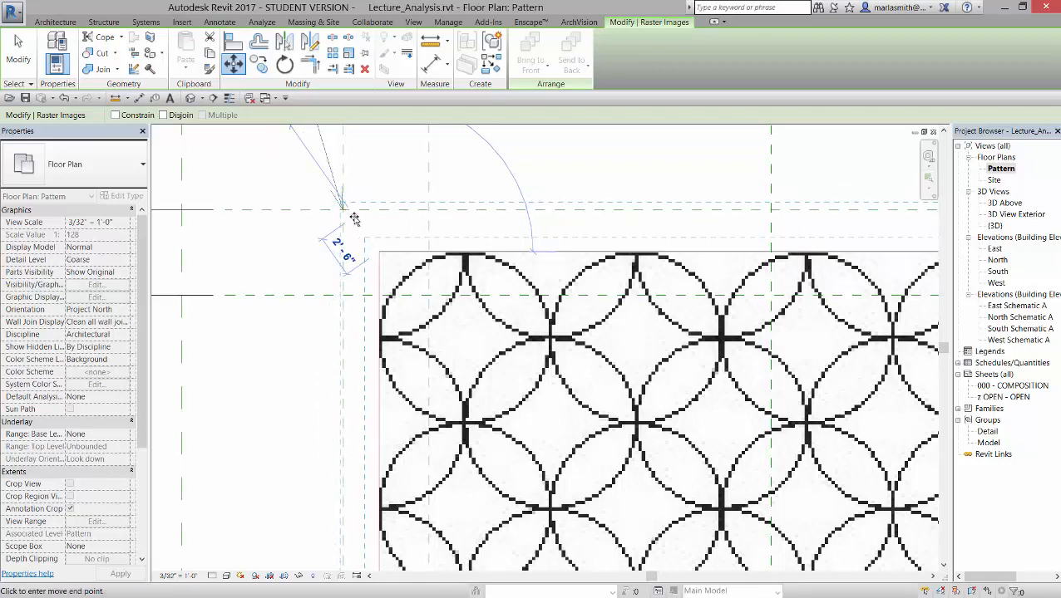
right_click(355, 218)
mouse_move(404, 270)
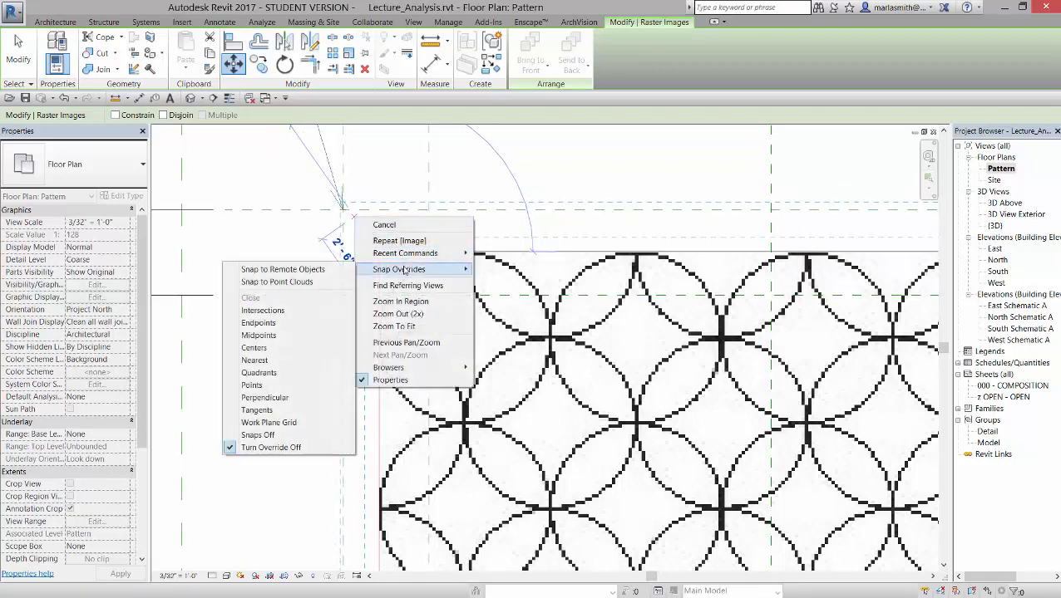
left_click(263, 311)
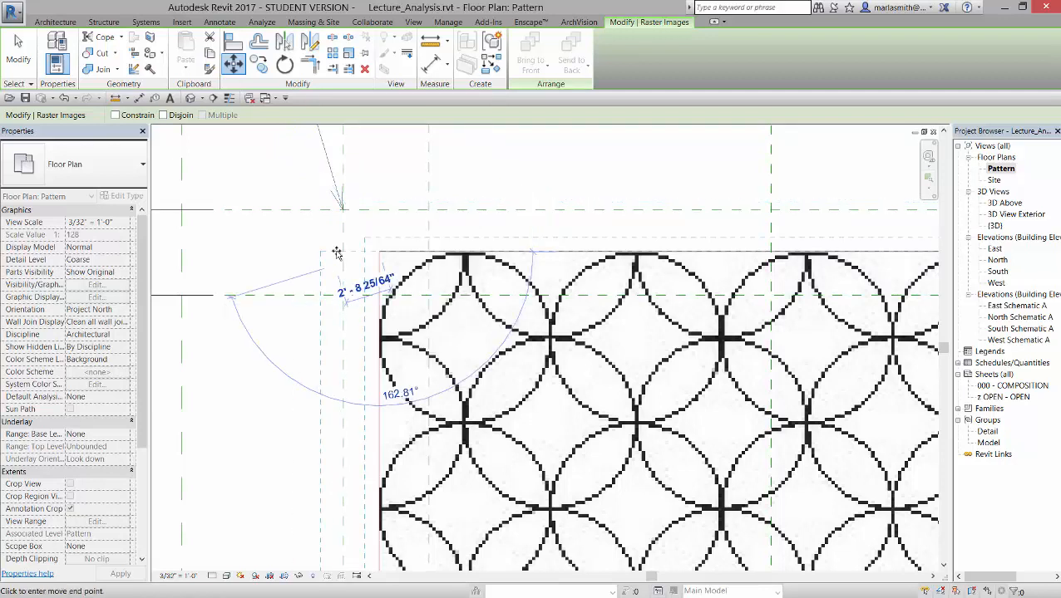
left_click(345, 209)
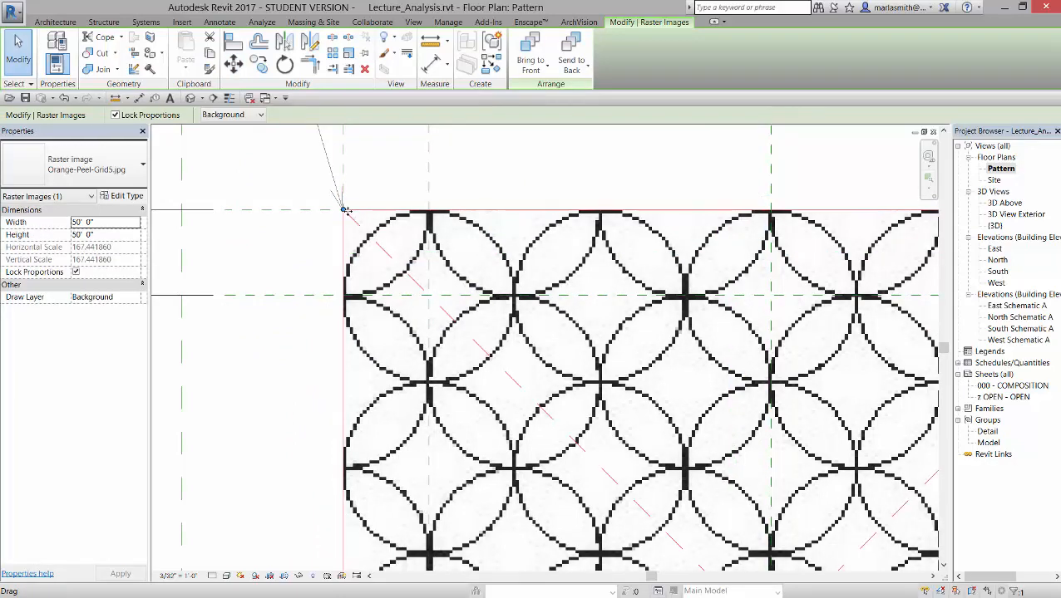
scroll(347, 238, "down", 5)
left_click(698, 270)
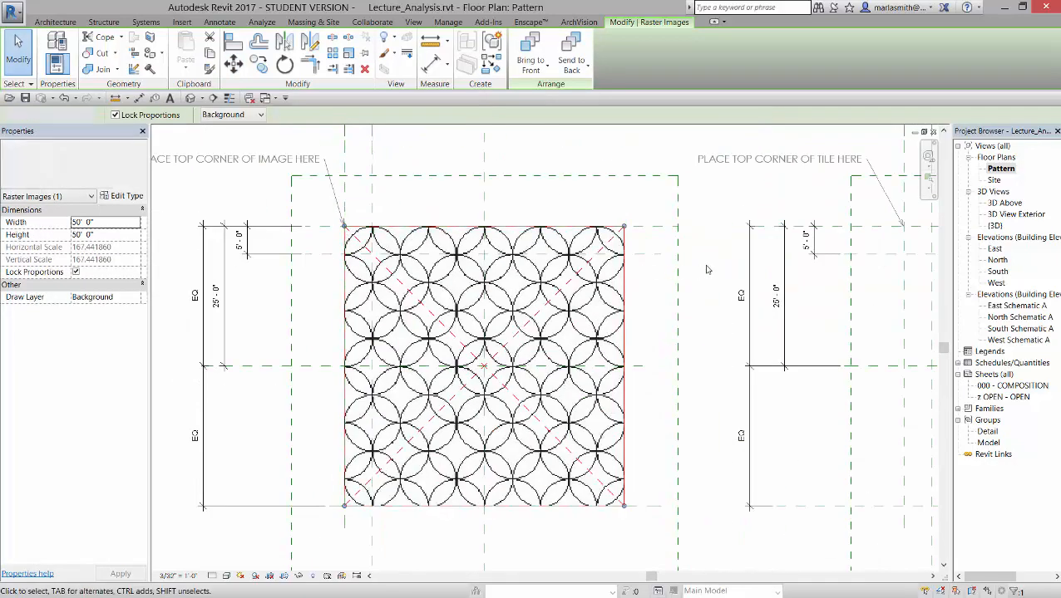